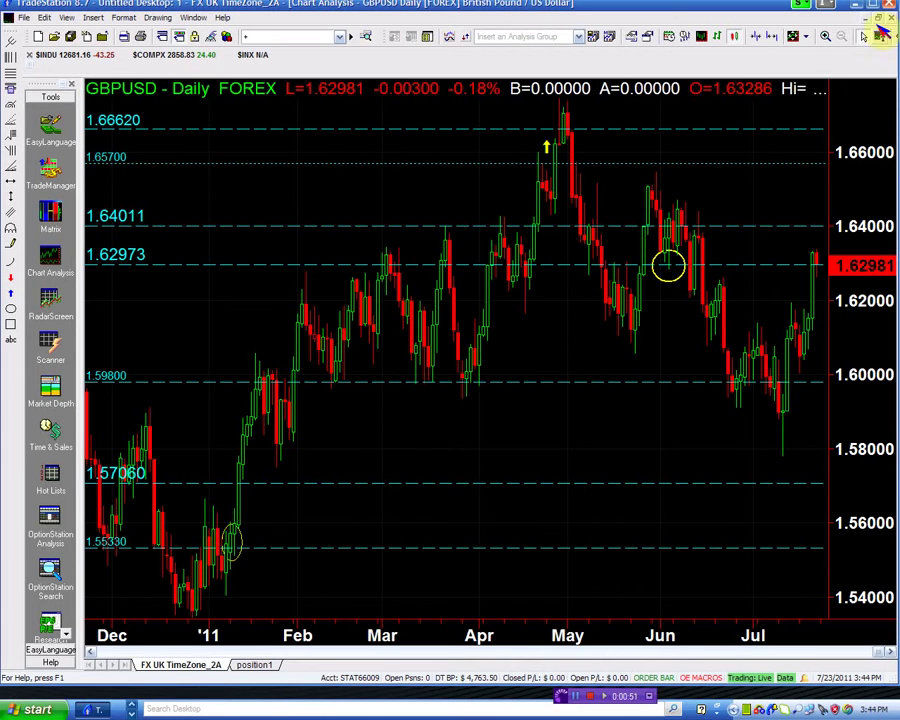
Restore the enlarged GBPUSD daily chart to its smaller window beside the RadarScreen and the 200-tick chart
click(879, 21)
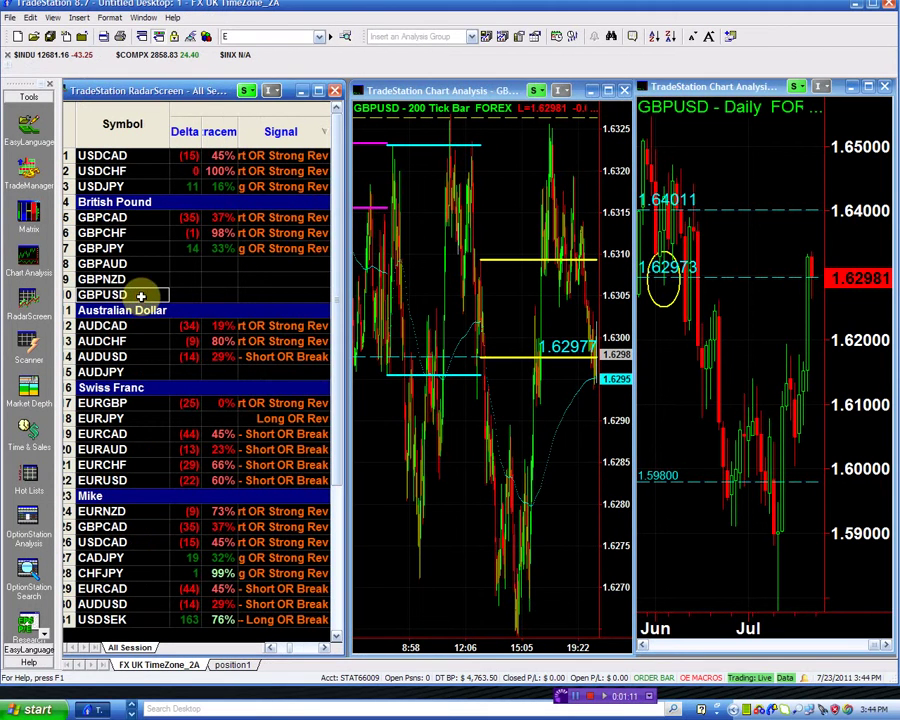
double_click(141, 296)
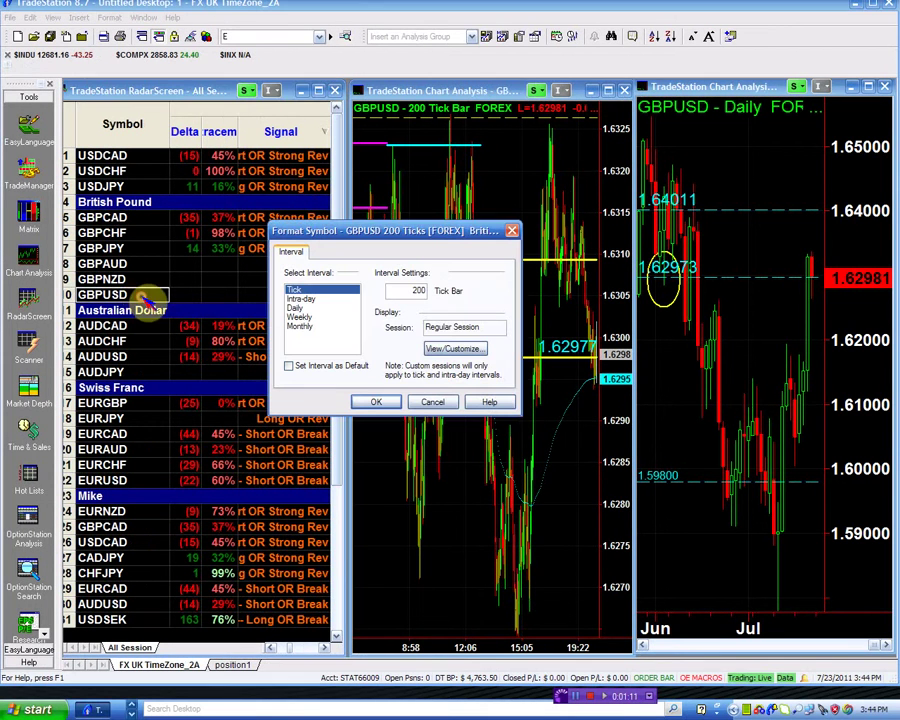
click(432, 402)
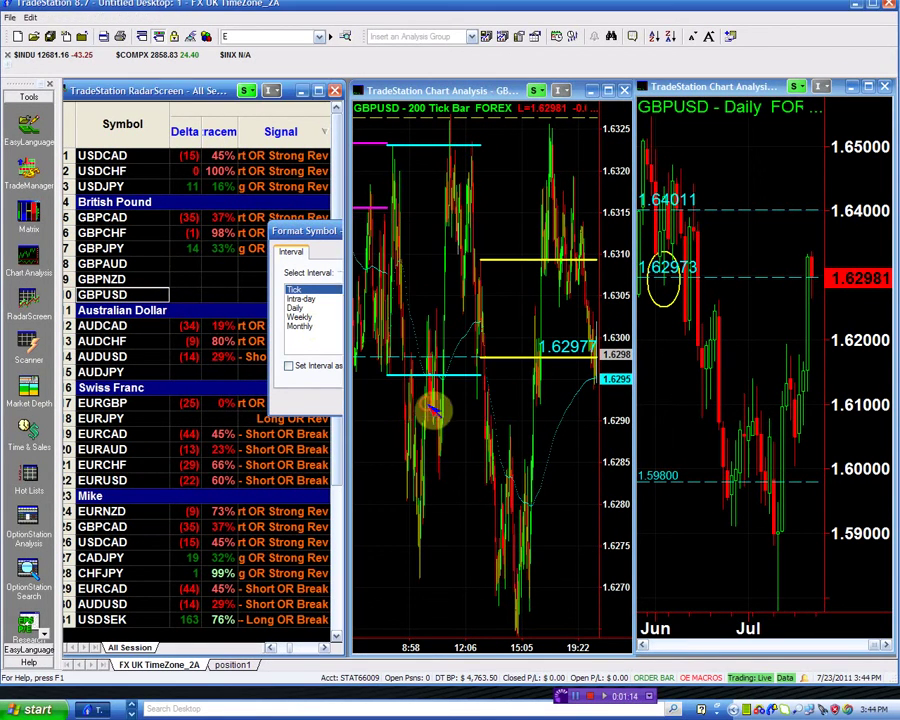
double_click(165, 296)
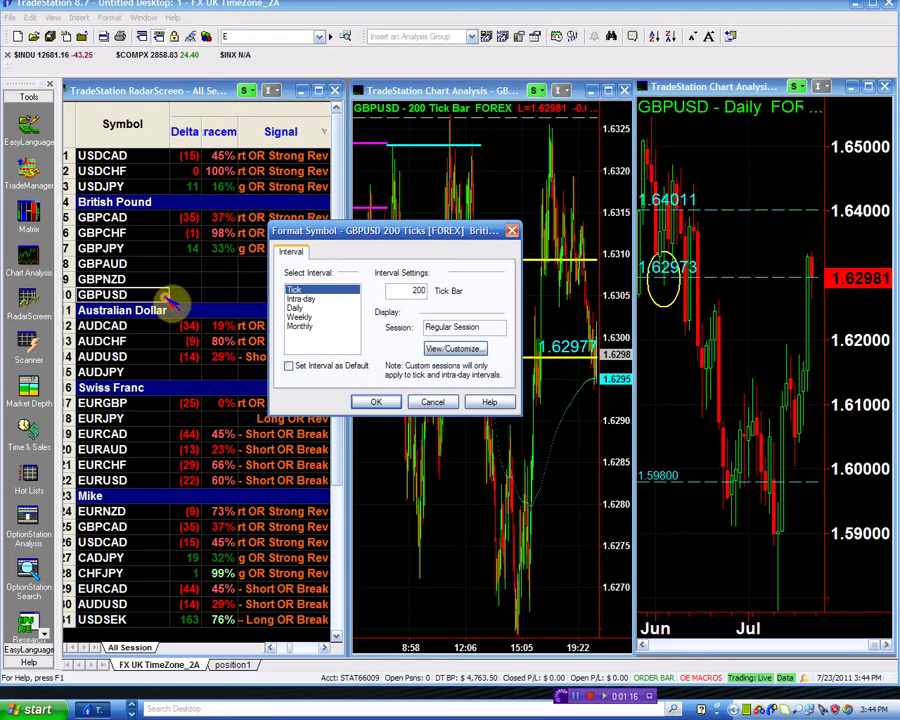
click(377, 401)
Open the McDady RadarScreen indicator inputs for the GBPUSD row and set ShortPoint to 1.6297
click(267, 294)
double_click(267, 294)
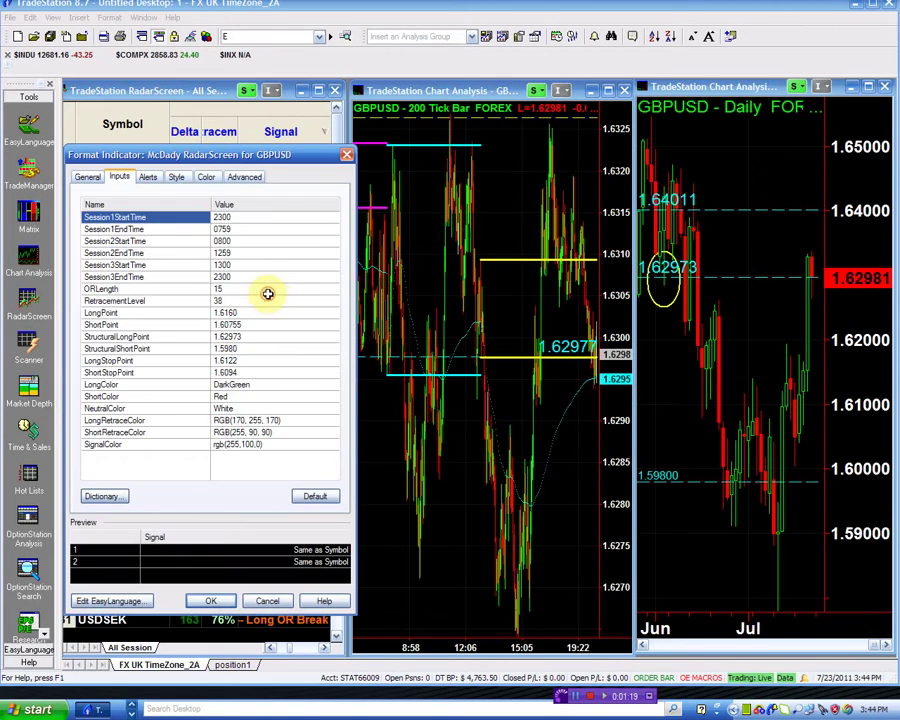
click(257, 328)
key(BackSpace)
key(BackSpace)
key(BackSpace)
text(297)
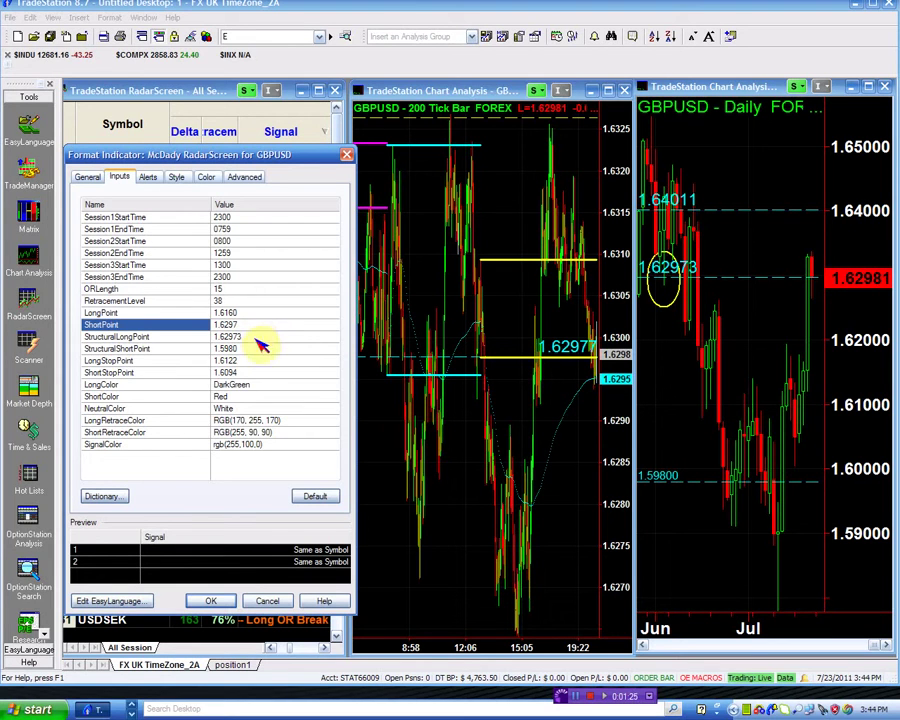
Set the StructuralShortPoint input of the GBPUSD indicator to 1.62973
click(257, 348)
key(BackSpace)
key(BackSpace)
key(BackSpace)
key(BackSpace)
text(62973)
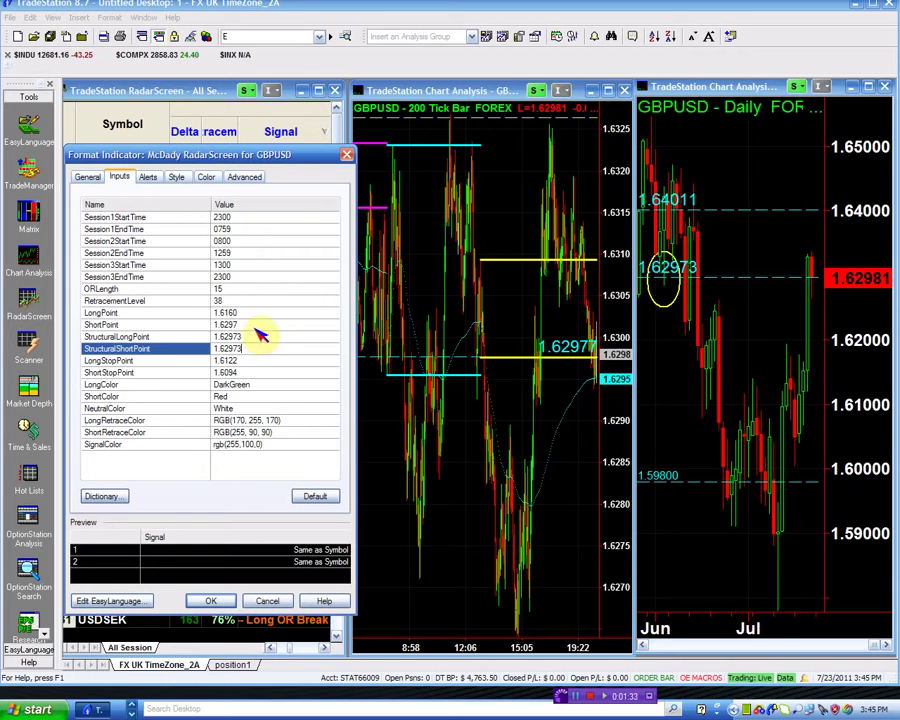
Extend the GBPUSD indicator's ShortPoint value to 1.62973
key(Up)
key(Up)
text(3)
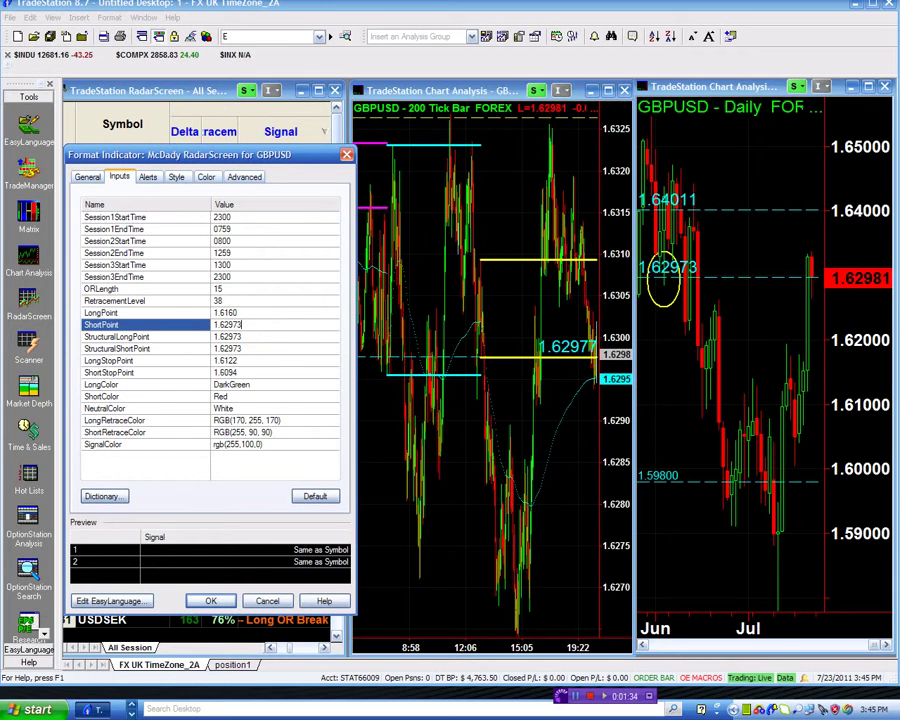
Set the ShortStopPoint input to 1.62973 and apply the GBPUSD indicator settings
click(260, 373)
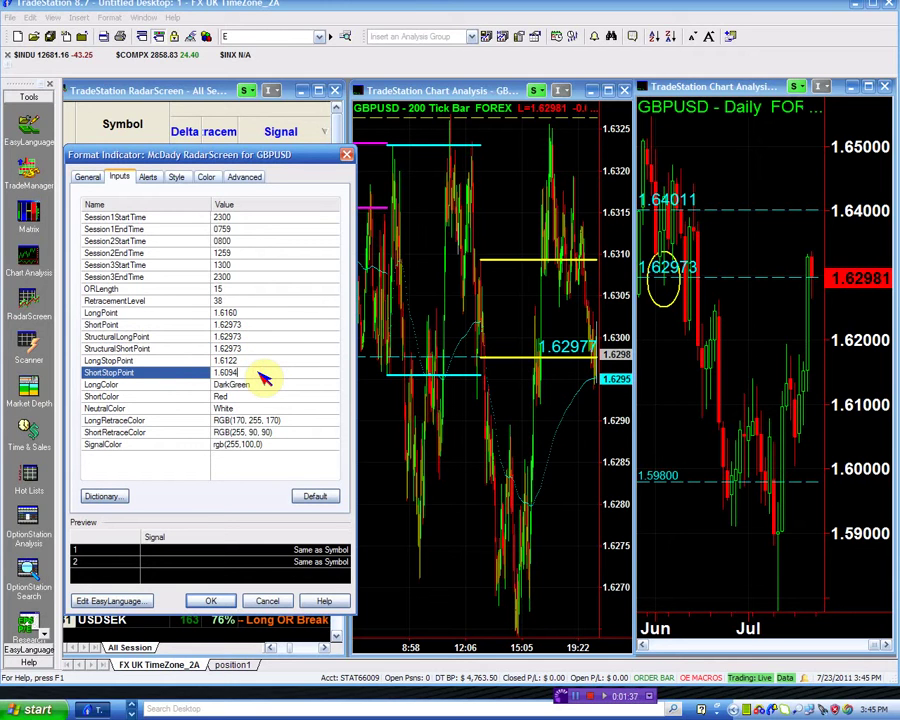
key(BackSpace)
key(BackSpace)
key(BackSpace)
text(2973)
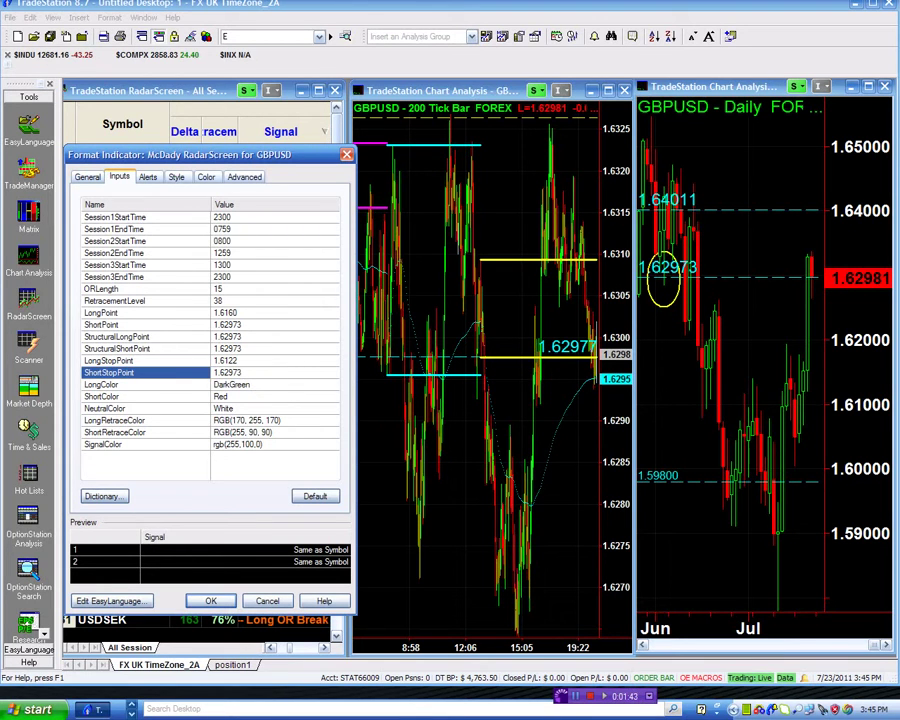
click(211, 601)
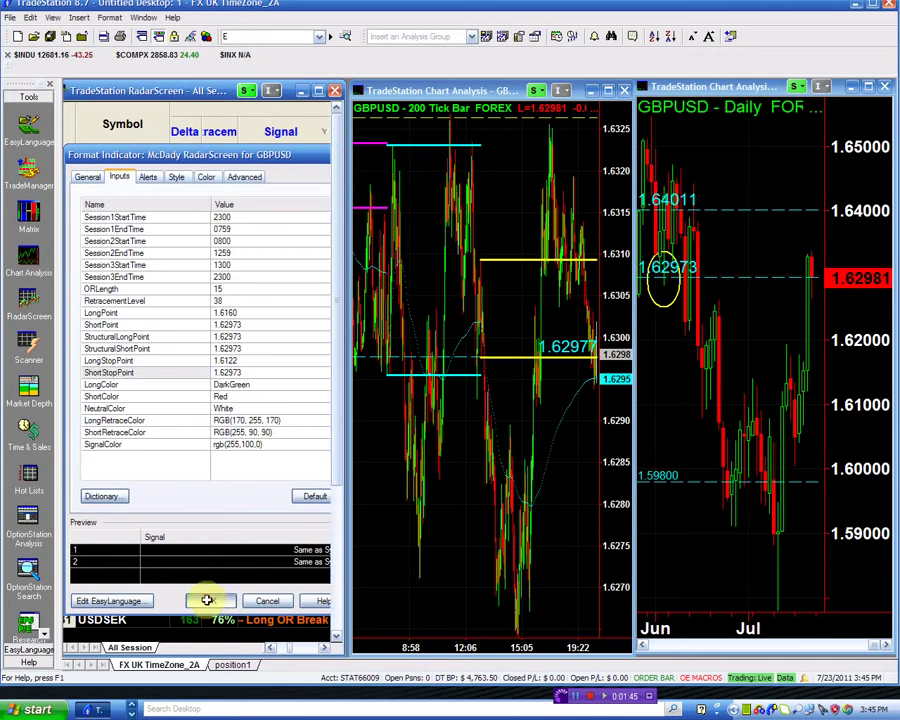
Examine the price data of the last 7/21 bar on the enlarged GBPUSD 200-tick chart
click(608, 90)
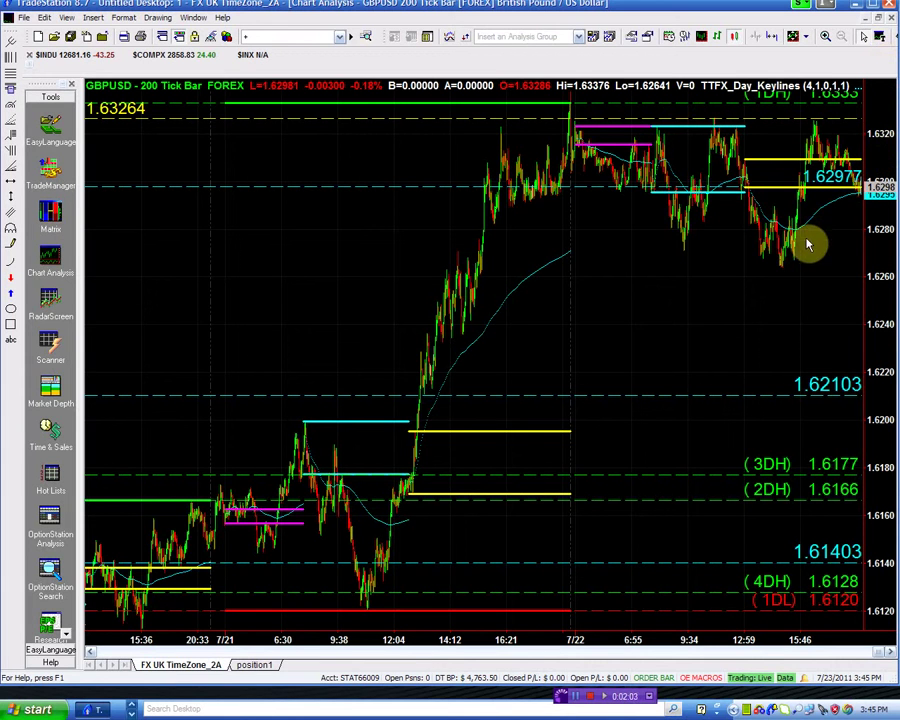
mouse_move(557, 281)
mouse_down()
mouse_move(577, 277)
mouse_move(571, 270)
mouse_up()
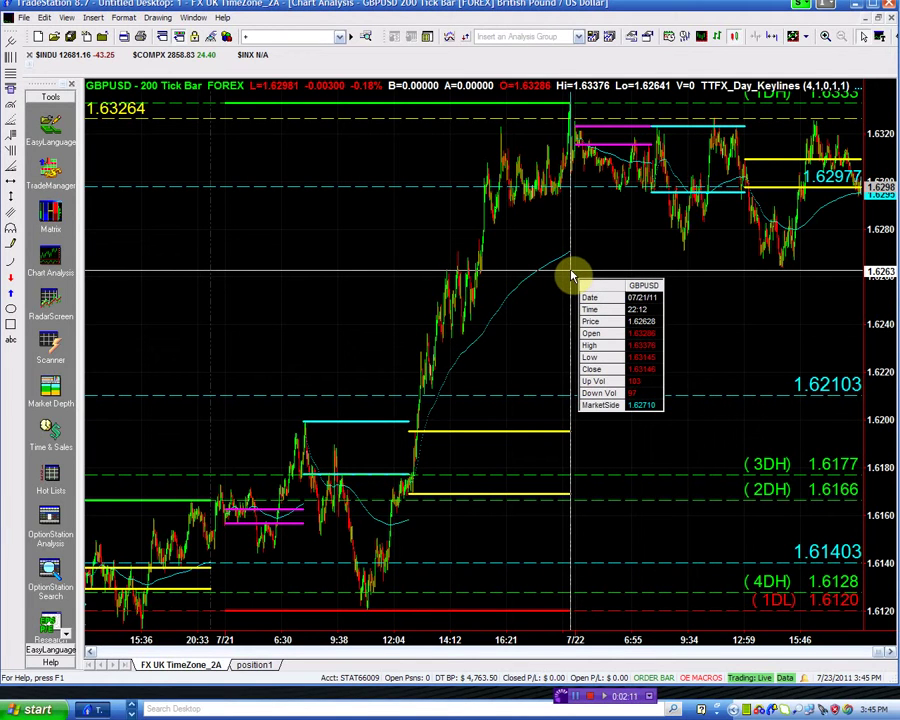
drag(571, 275, 571, 270)
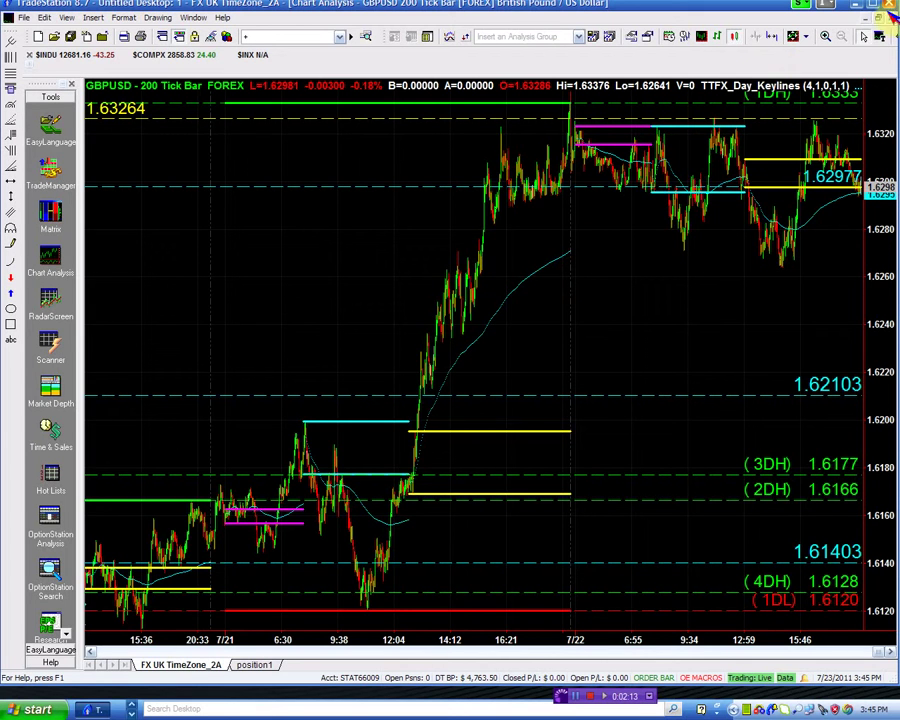
click(882, 18)
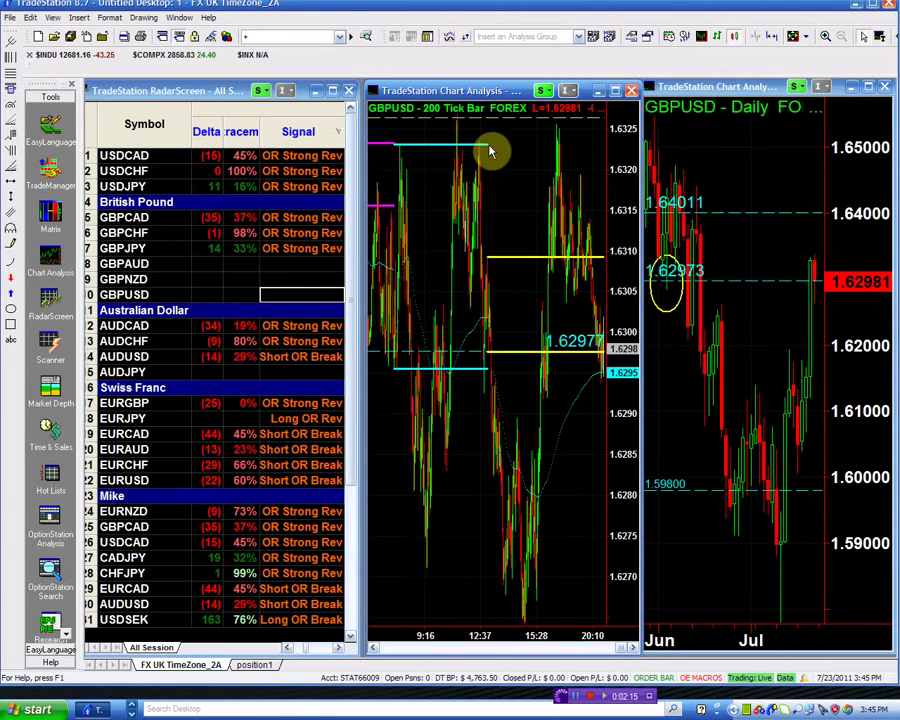
Set the LongPoint input of the GBPUSD McDady RadarScreen indicator to 1.6337 and apply it
double_click(274, 293)
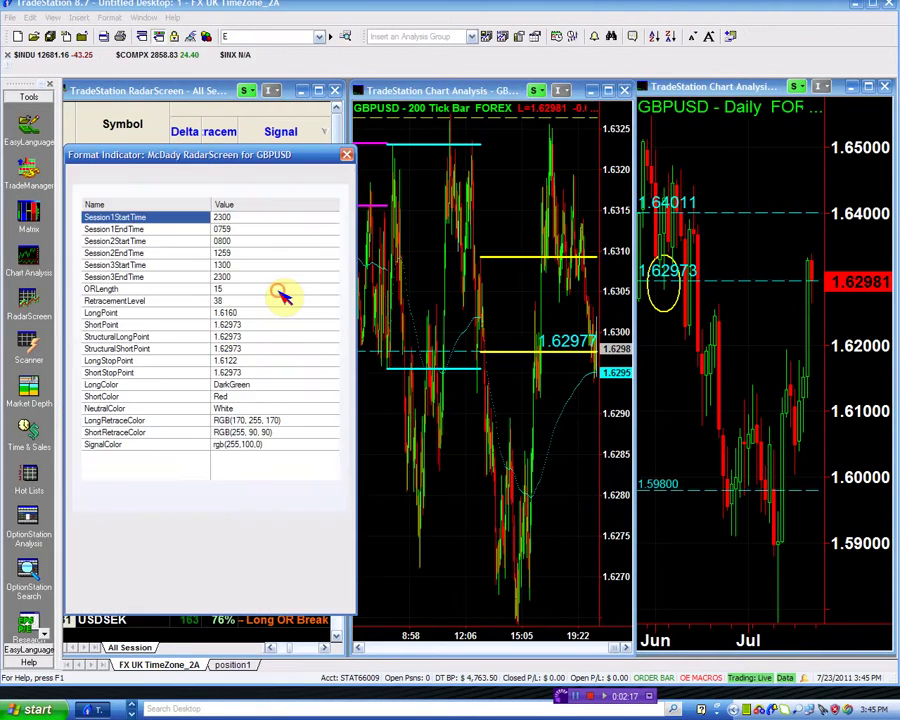
click(254, 314)
key(BackSpace)
key(BackSpace)
key(BackSpace)
text(3)
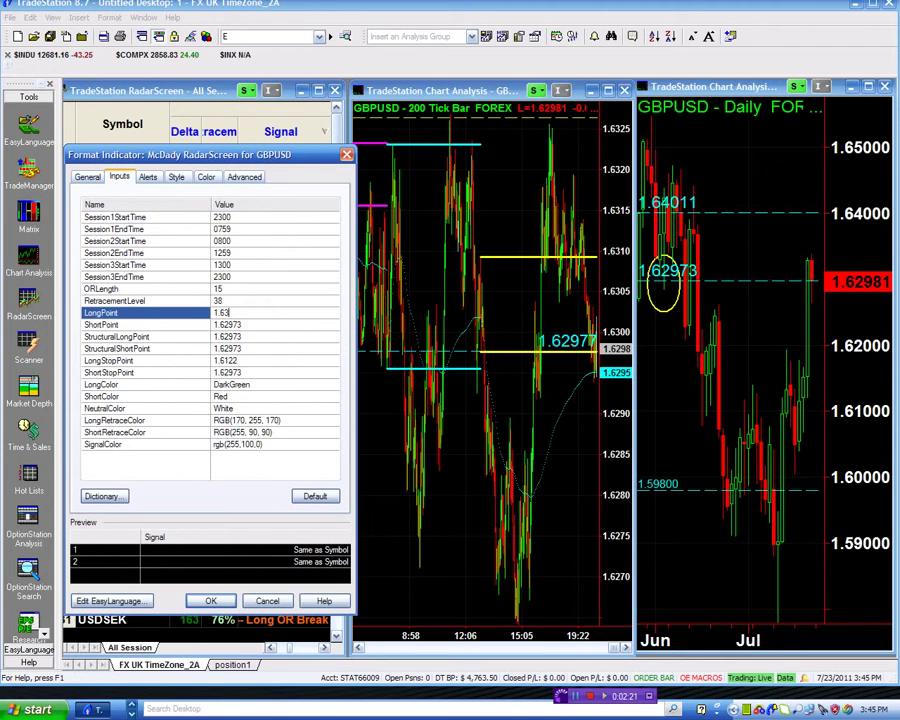
text(37)
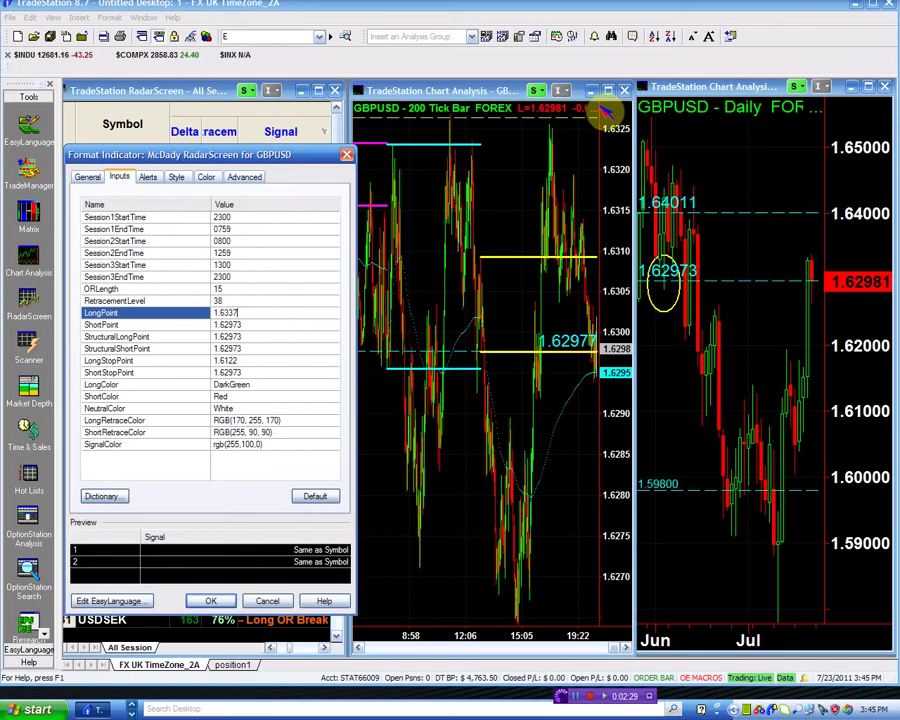
click(224, 603)
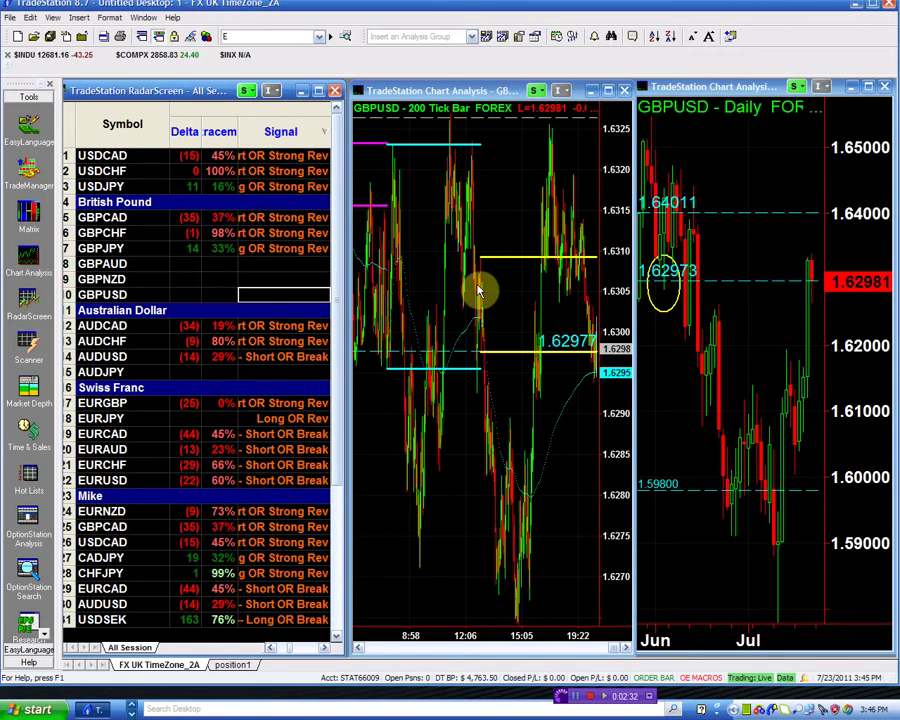
Check the enlarged GBPUSD 200-tick chart and set the row's indicator input LongStopPoint to 1.62973
click(609, 91)
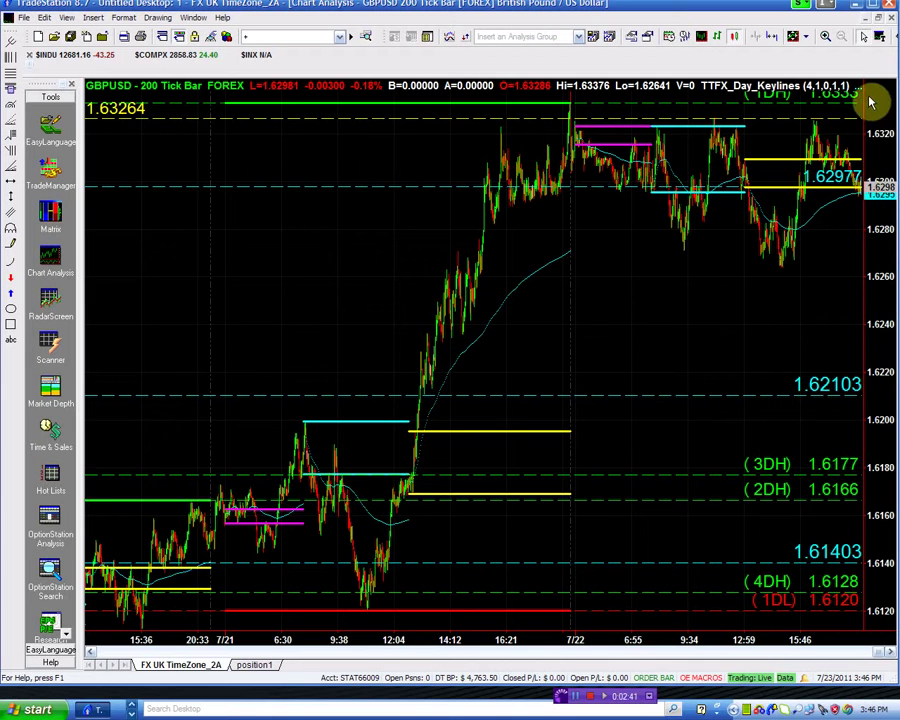
click(878, 18)
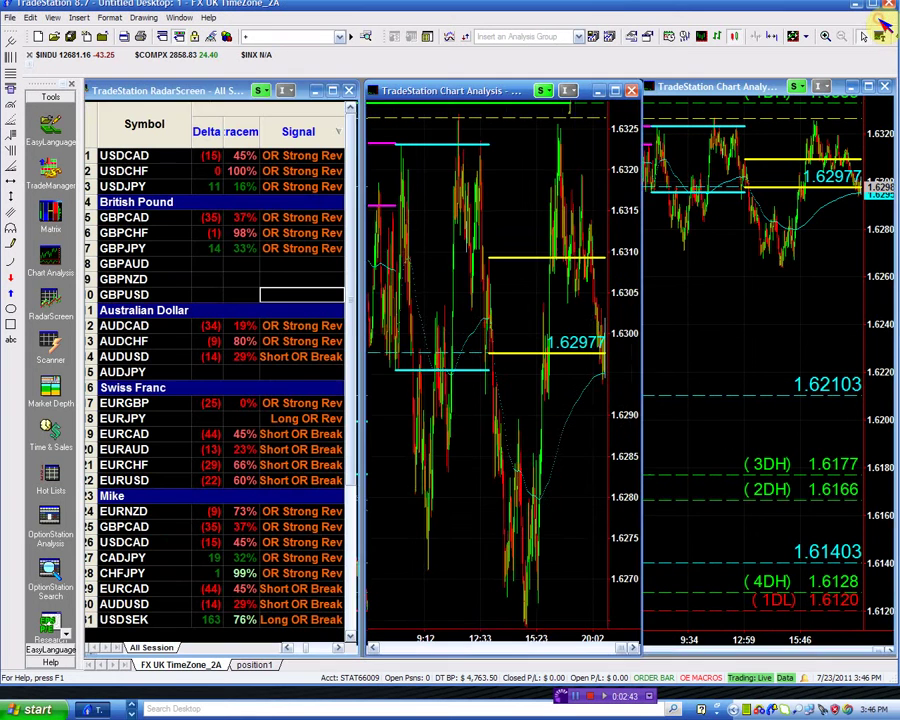
click(276, 296)
double_click(276, 296)
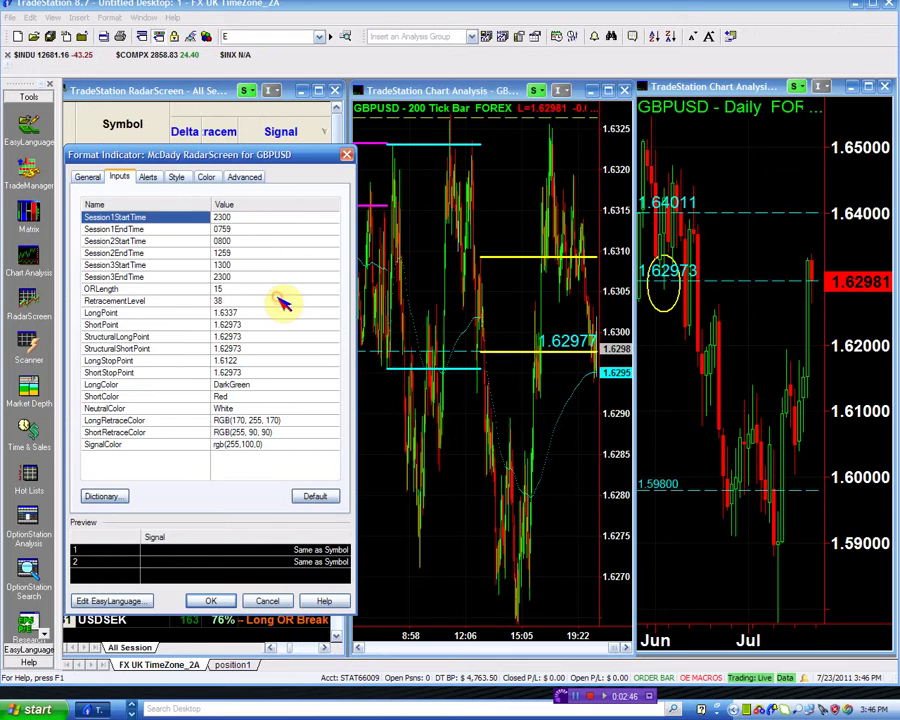
click(255, 360)
key(BackSpace)
key(BackSpace)
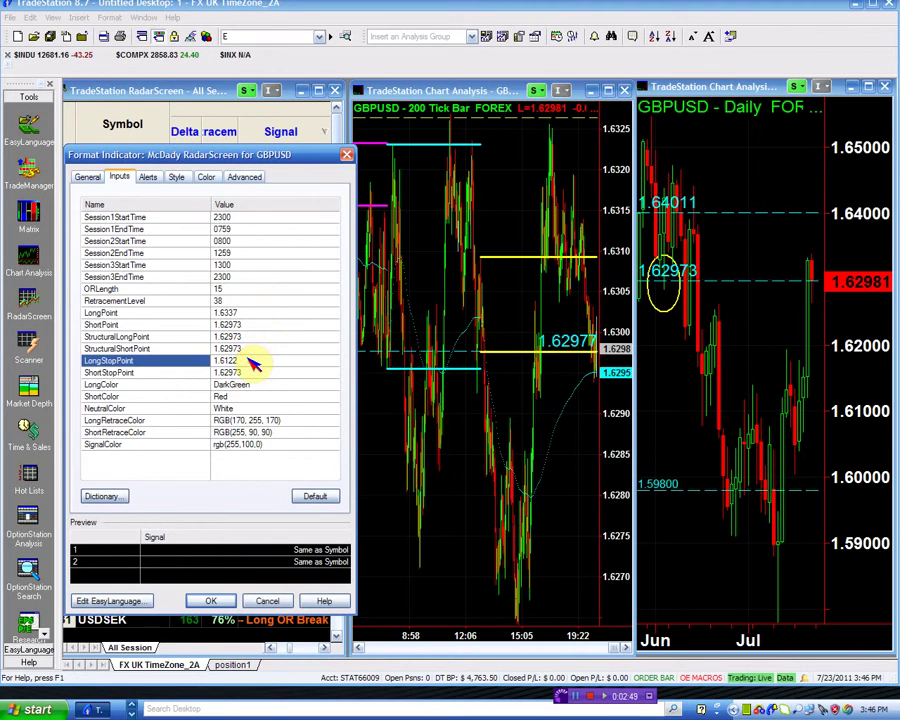
key(BackSpace)
text(2973)
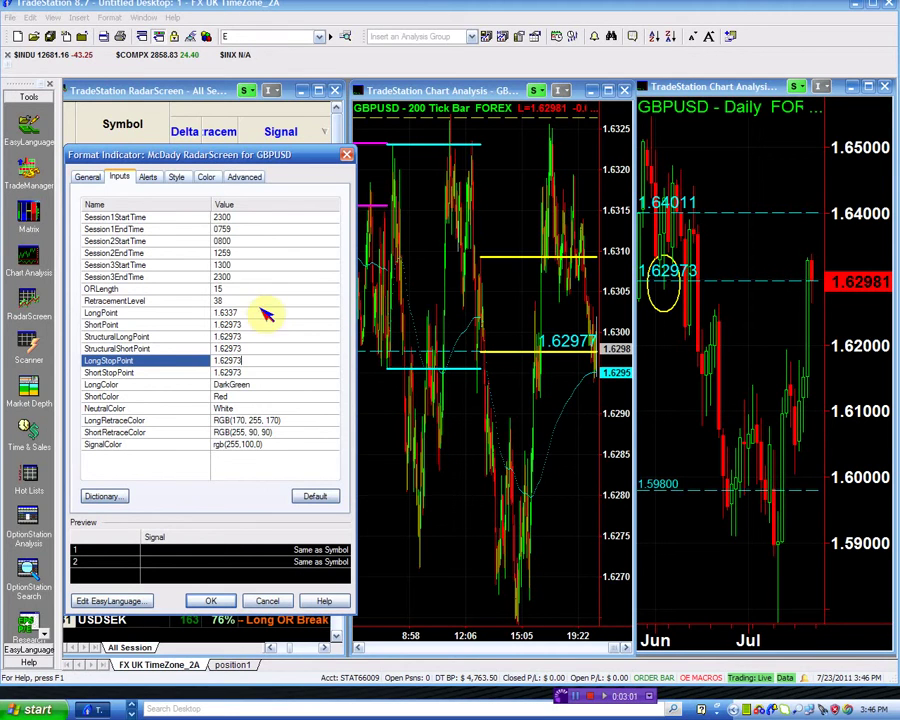
Set the StructuralLongPoint input to the daily chart's upper level, 1.64011, and apply the GBPUSD indicator settings
click(253, 338)
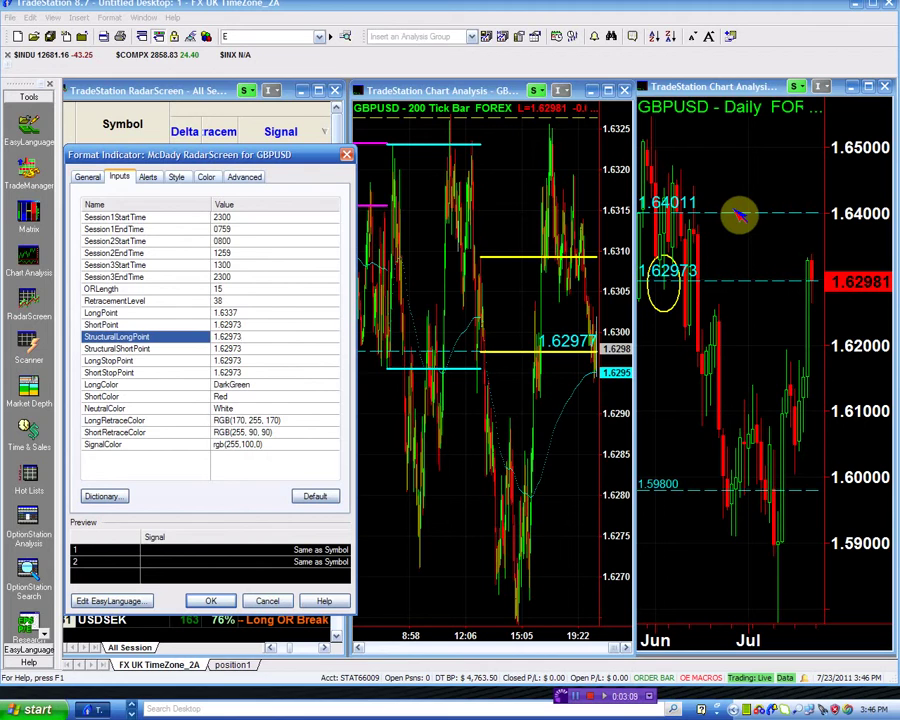
key(BackSpace)
key(BackSpace)
key(BackSpace)
key(BackSpace)
text(400)
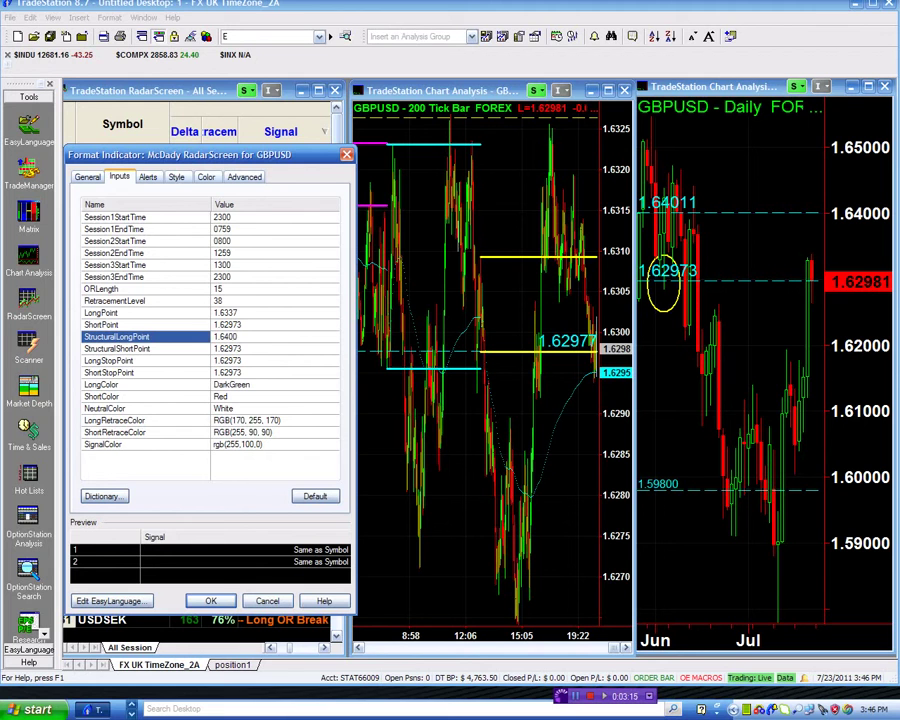
text(11)
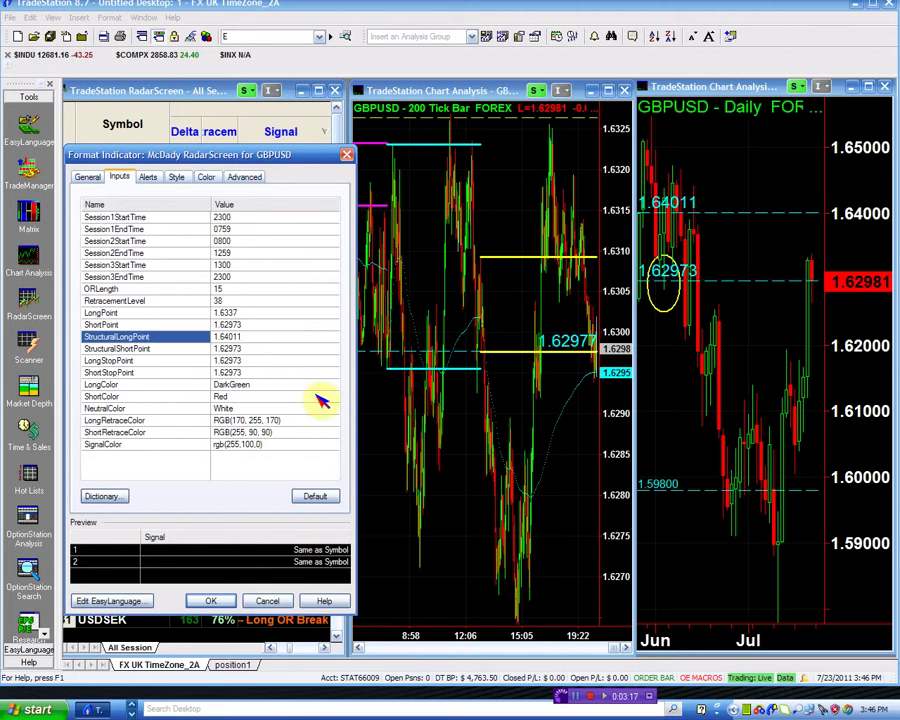
click(208, 599)
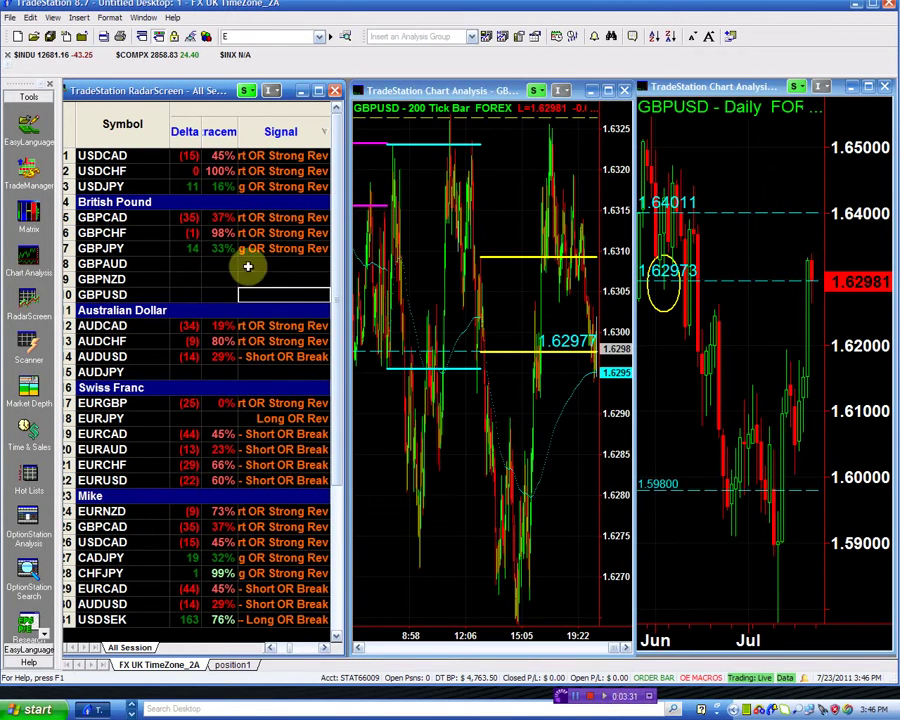
Enlarge the RadarScreen and review the GBPUSD row's long, short, structural and stop levels
click(318, 90)
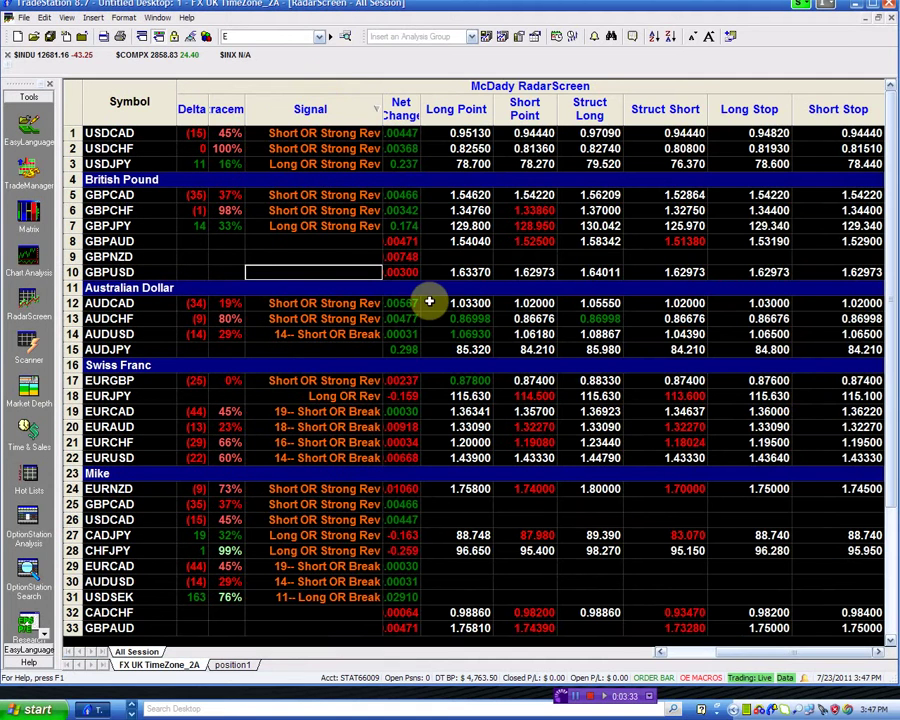
click(480, 271)
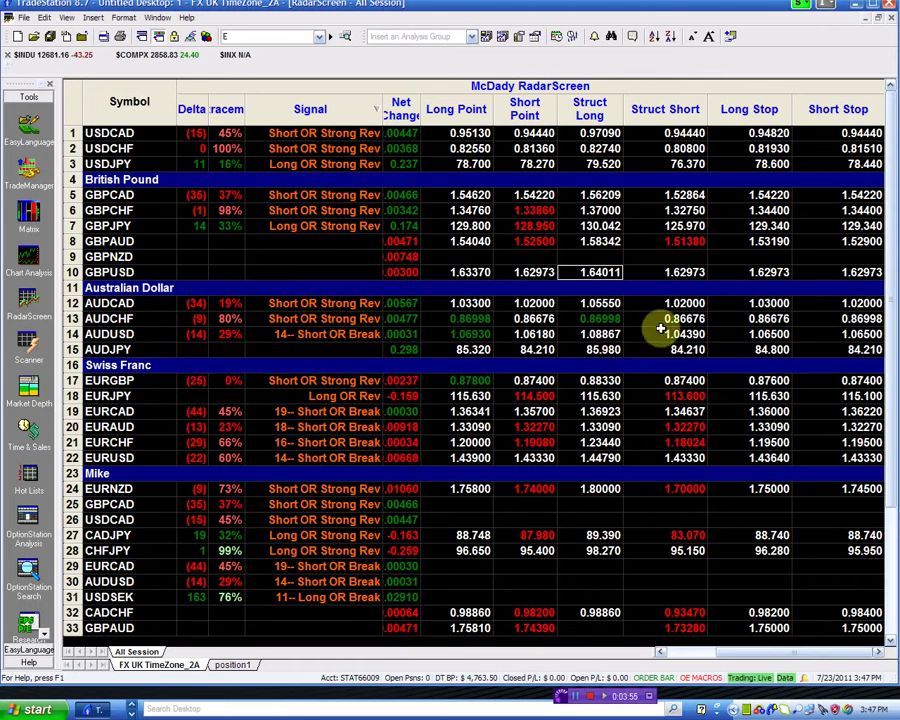
click(781, 273)
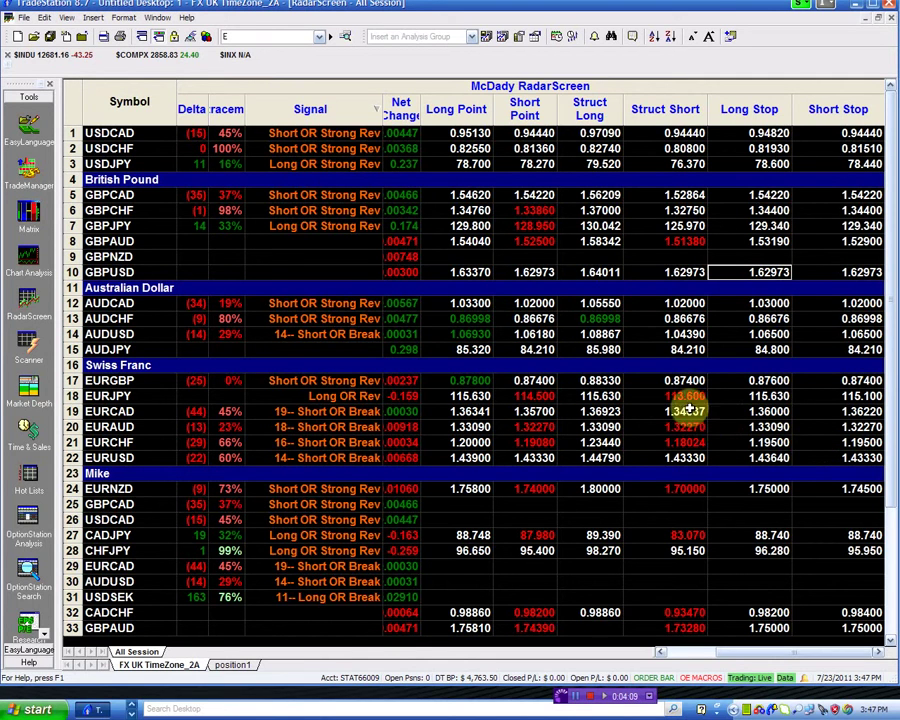
click(540, 271)
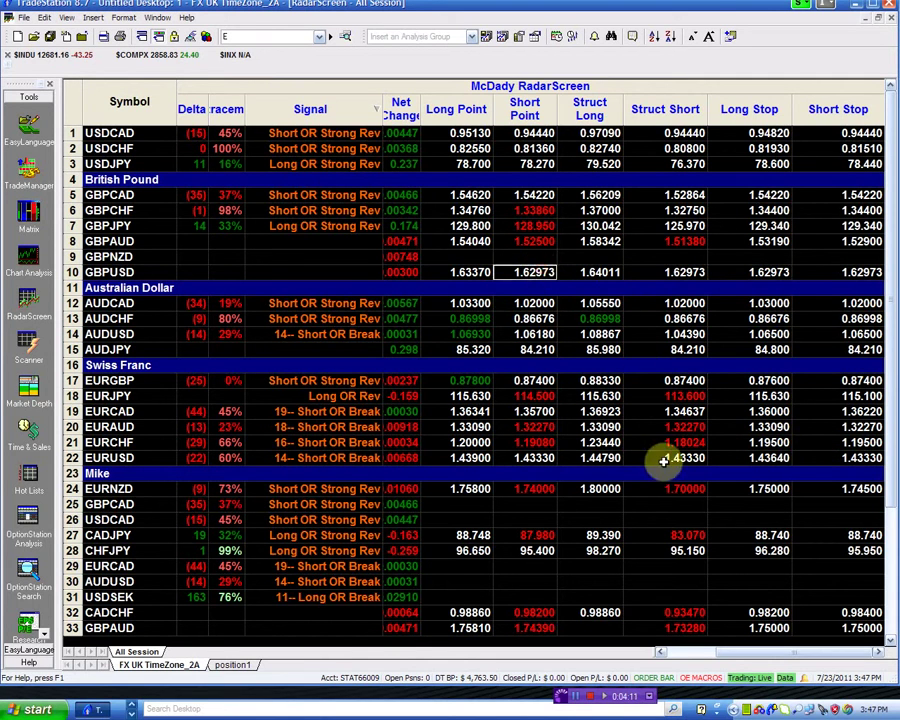